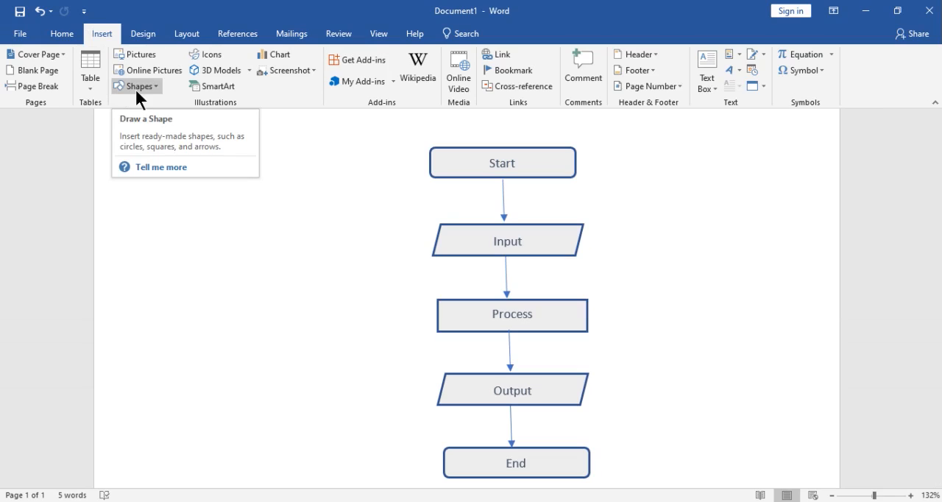
Draw a rounded rectangle about 1.54" wide and 0.38" high beside the Start shape and apply the Colored Outline - Blue, Accent 5 style
left_click(153, 86)
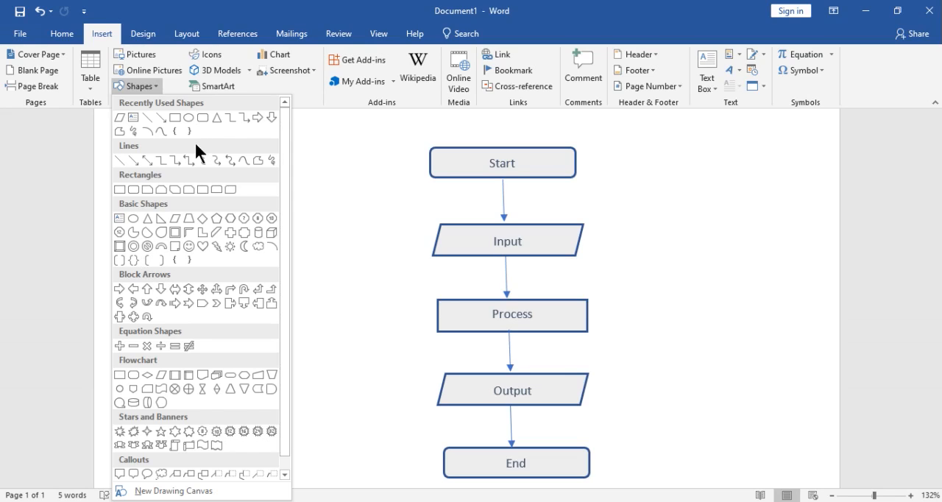
left_click(202, 118)
left_click_drag(183, 150, 318, 183)
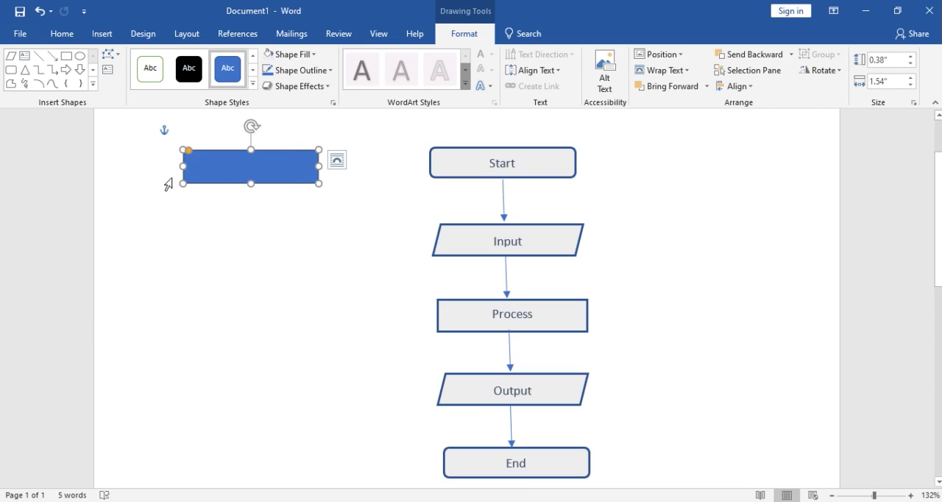
left_click(252, 86)
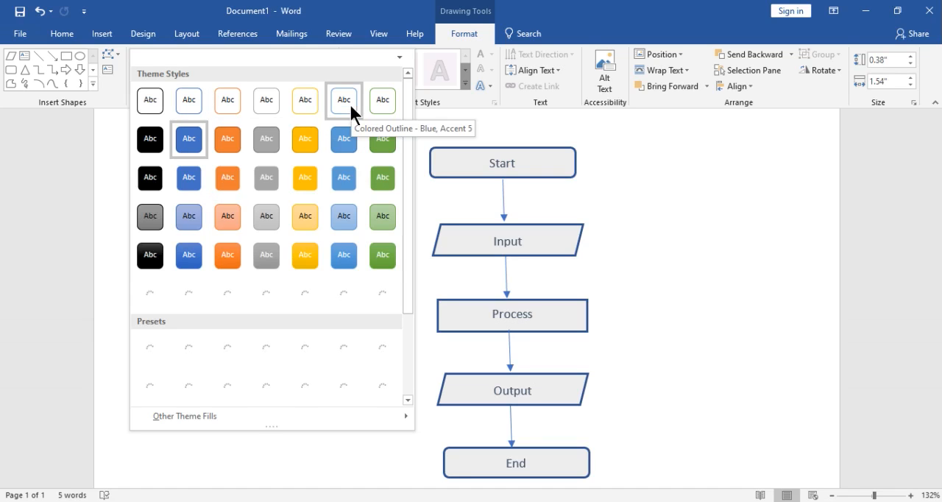
left_click(348, 102)
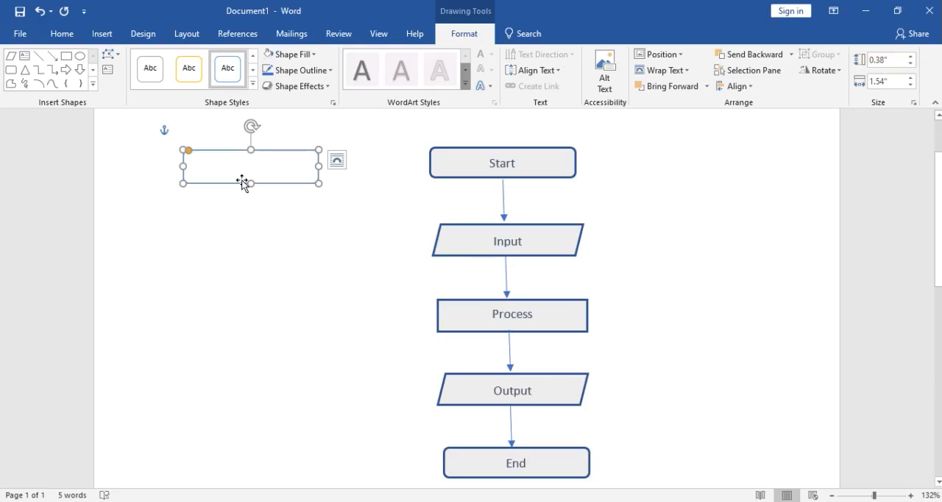
Set the rounded rectangle's outline colour to Gold, Accent 4, Darker 50% and its weight to 1½ pt
left_click(320, 69)
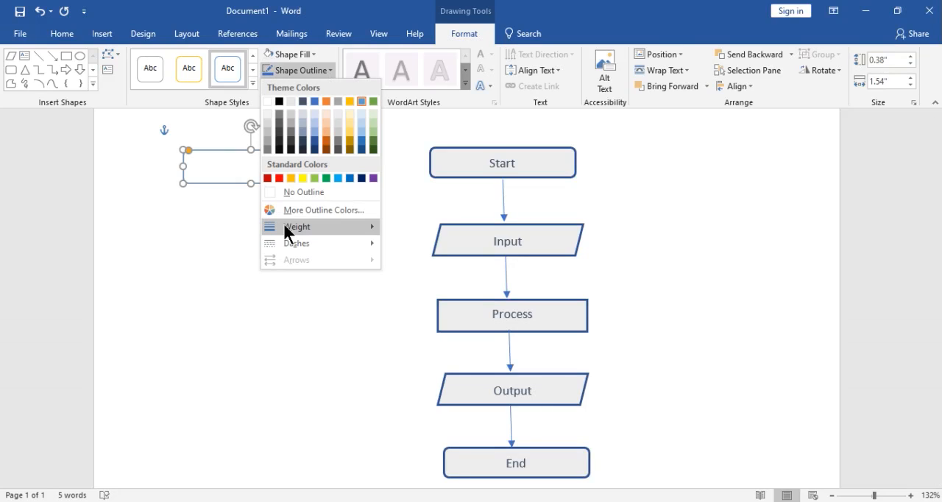
left_click(350, 145)
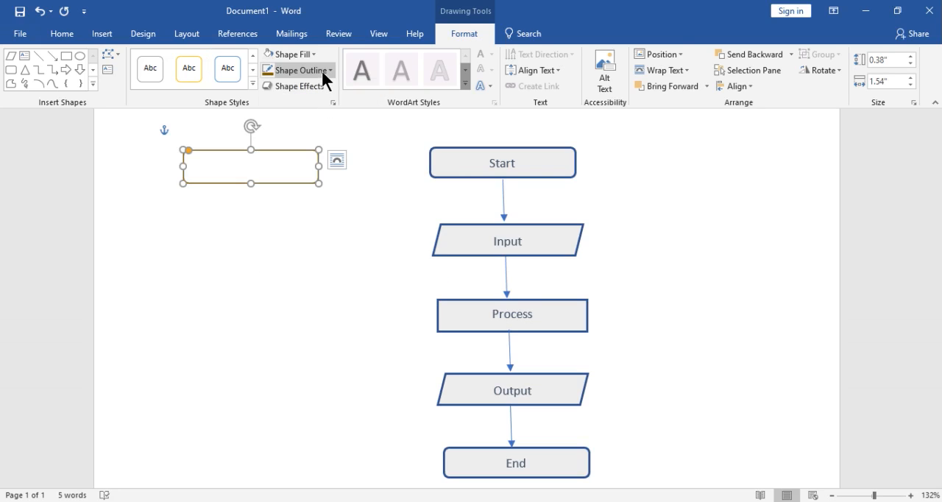
left_click(320, 69)
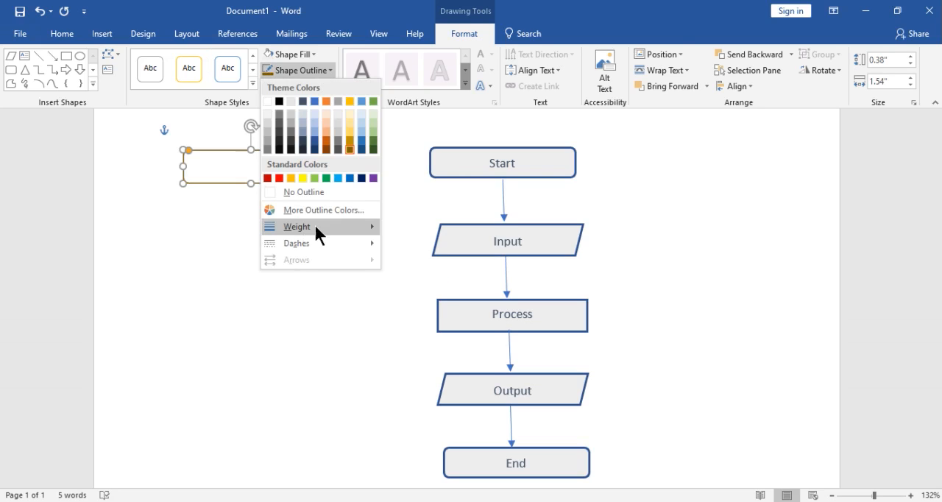
mouse_move(315, 227)
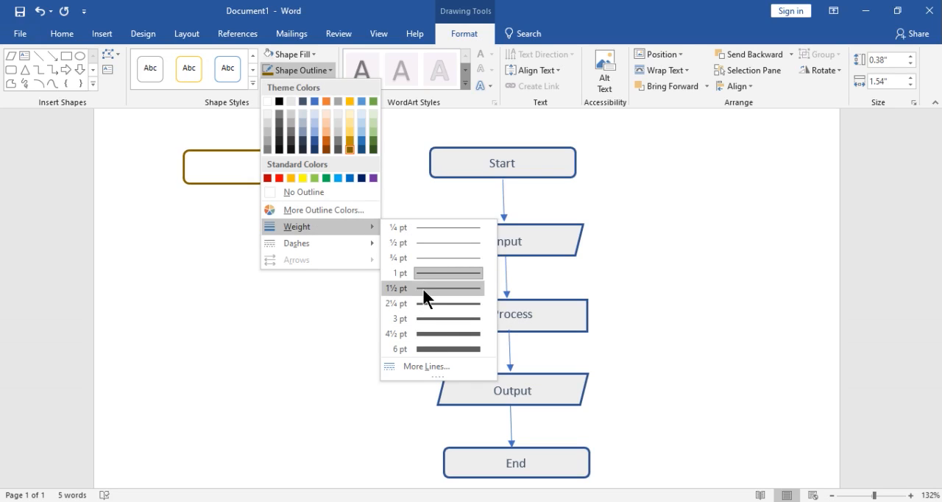
left_click(422, 287)
left_click(306, 70)
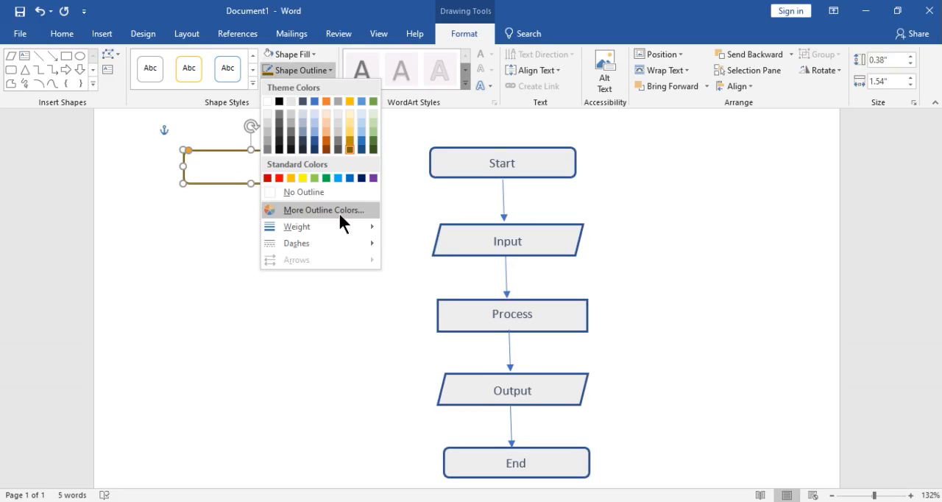
mouse_move(365, 243)
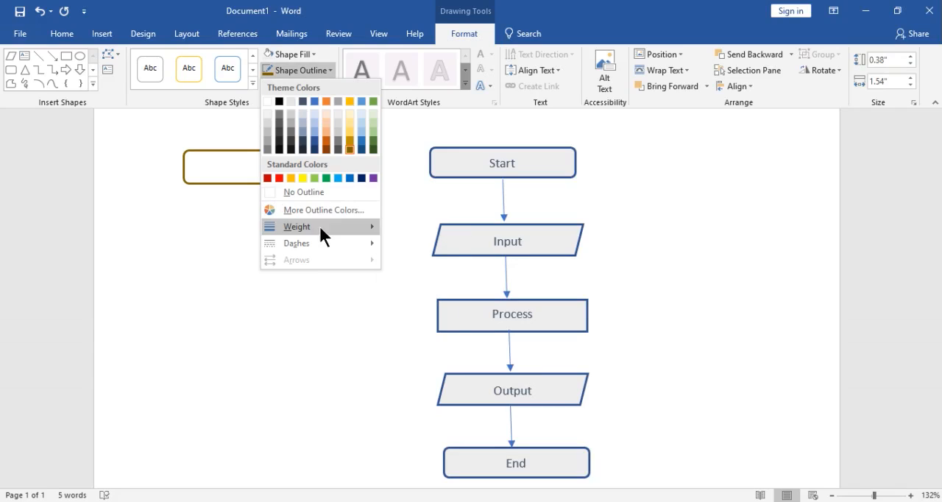
left_click(226, 123)
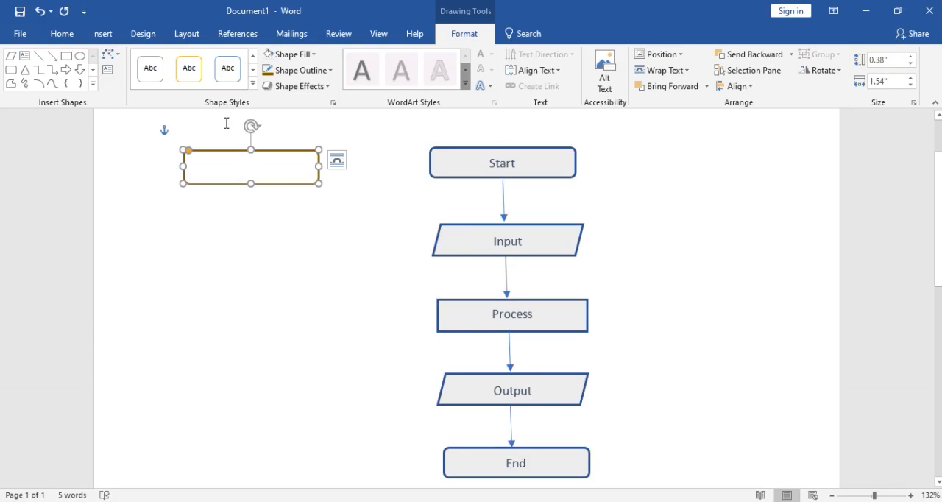
left_click(302, 54)
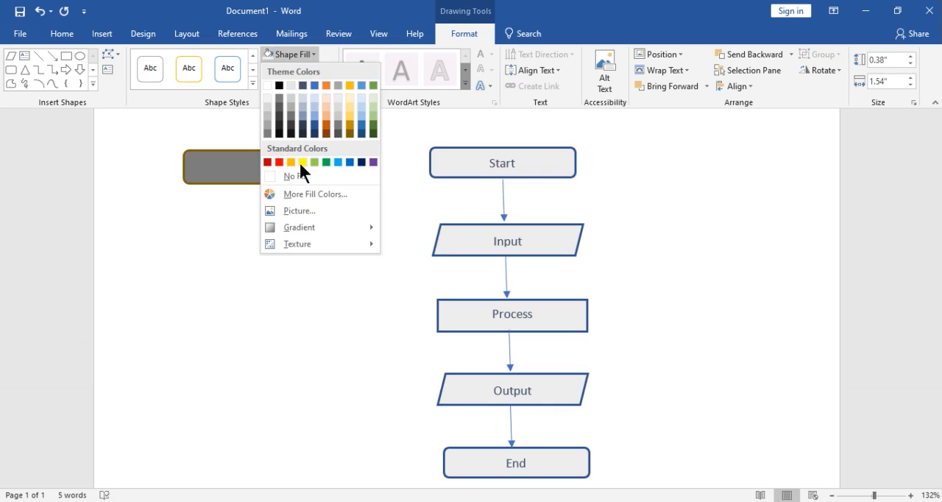
left_click(231, 218)
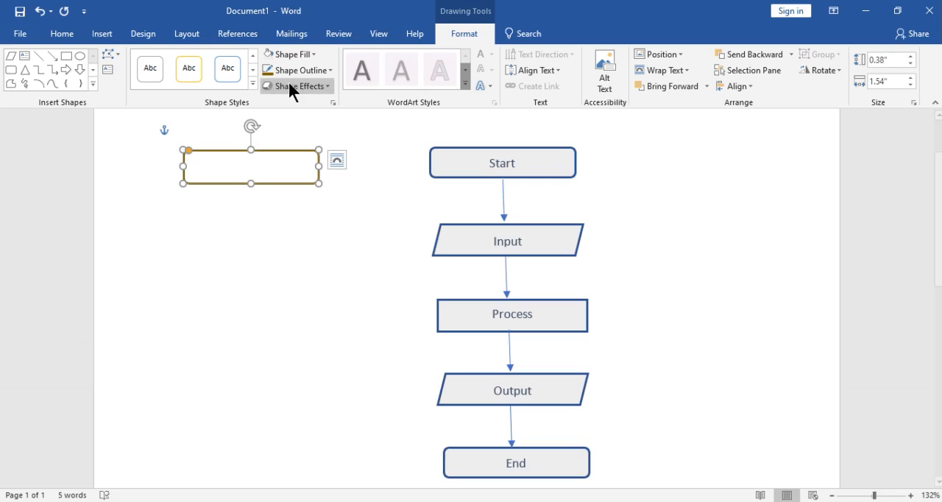
left_click(295, 54)
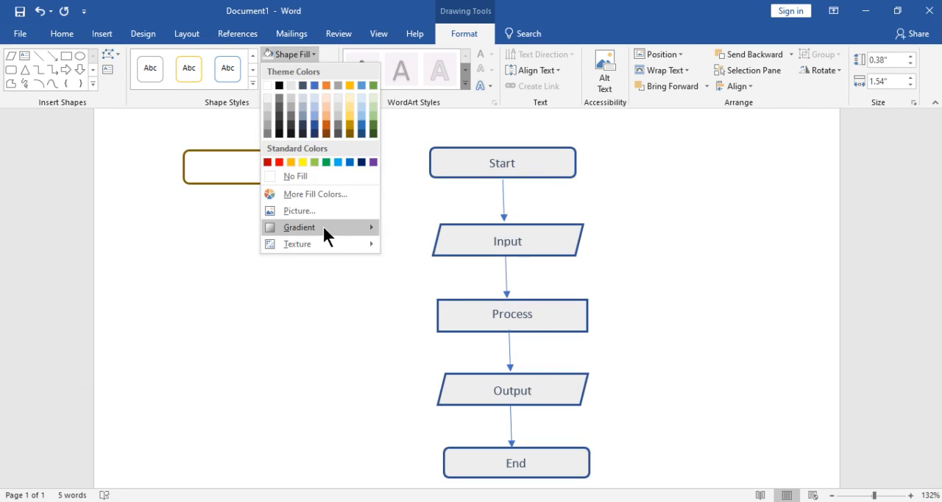
mouse_move(354, 227)
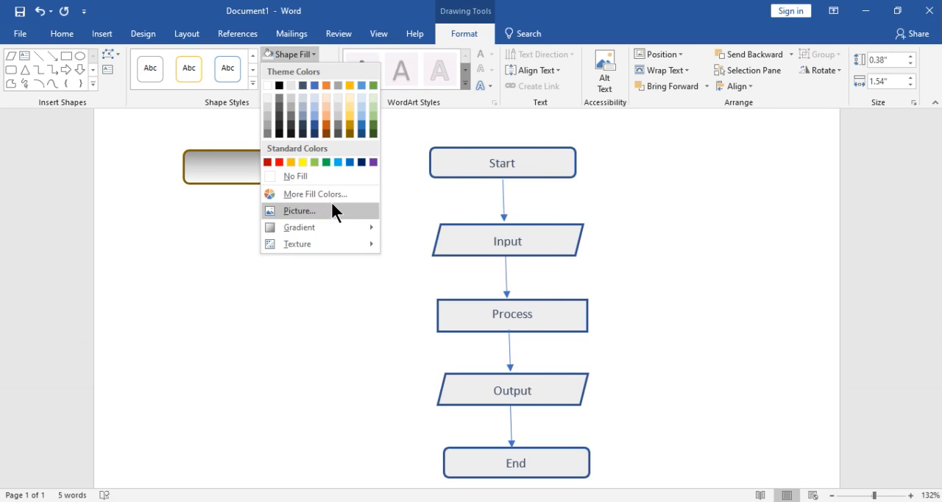
left_click(294, 176)
Draw a downward arrow about 0.36" long under the rounded rectangle and a parallelogram about 1.61" by 0.33" below it
left_click_drag(248, 215, 253, 217)
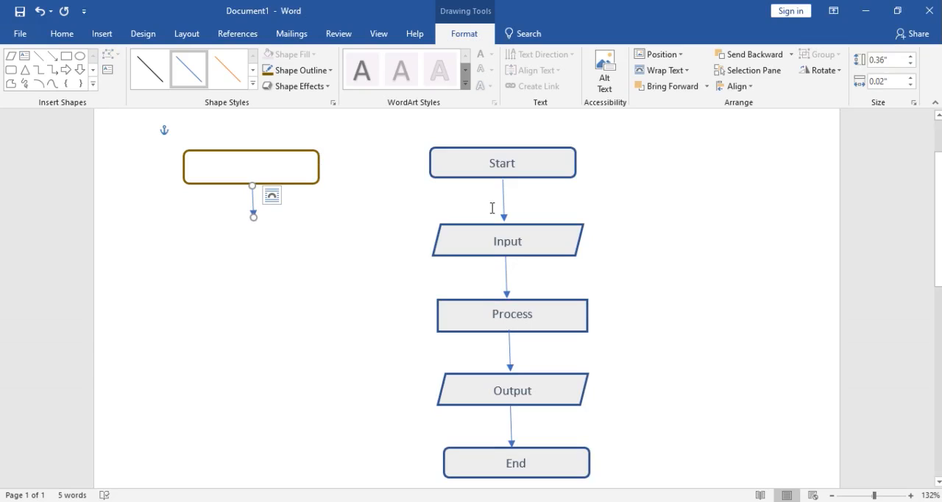
left_click(9, 56)
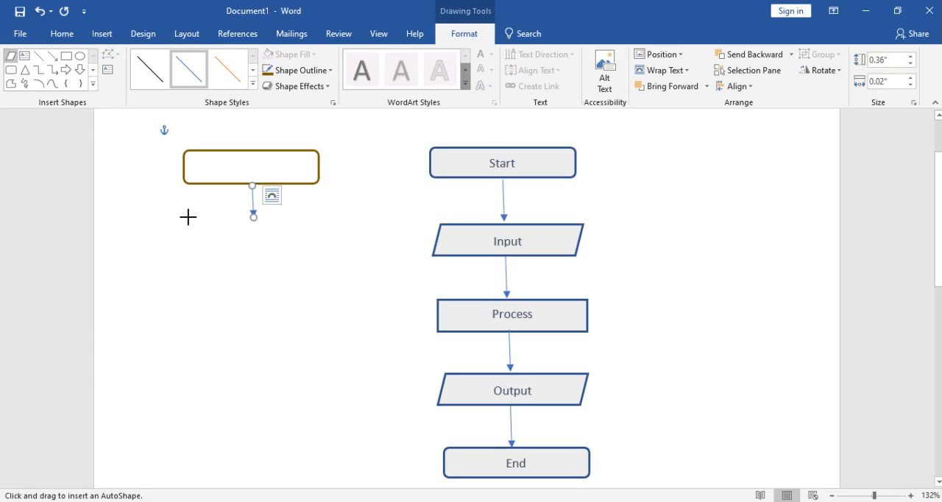
left_click_drag(187, 219, 329, 248)
Place a copy of the arrow under the parallelogram and draw a rectangle about 1.53" wide and 0.32" high below it
left_click_drag(273, 229, 268, 231)
key("ctrl+v")
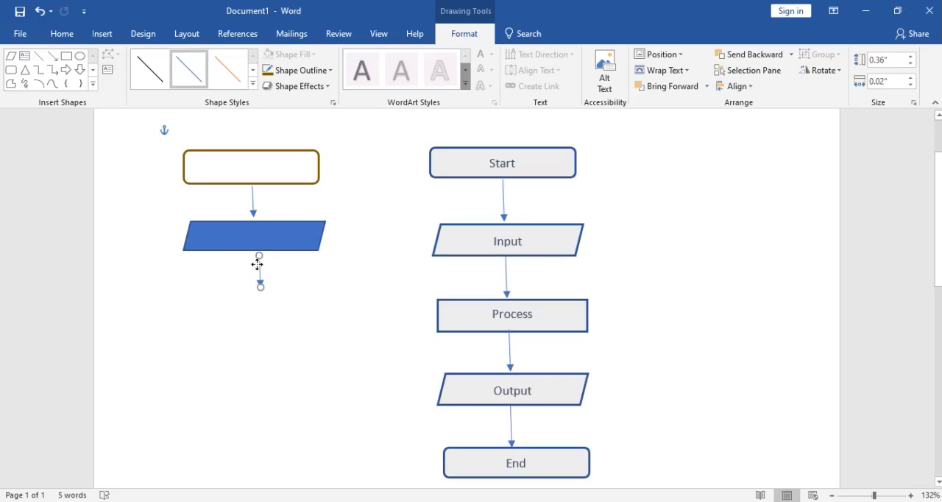
left_click_drag(258, 265, 247, 262)
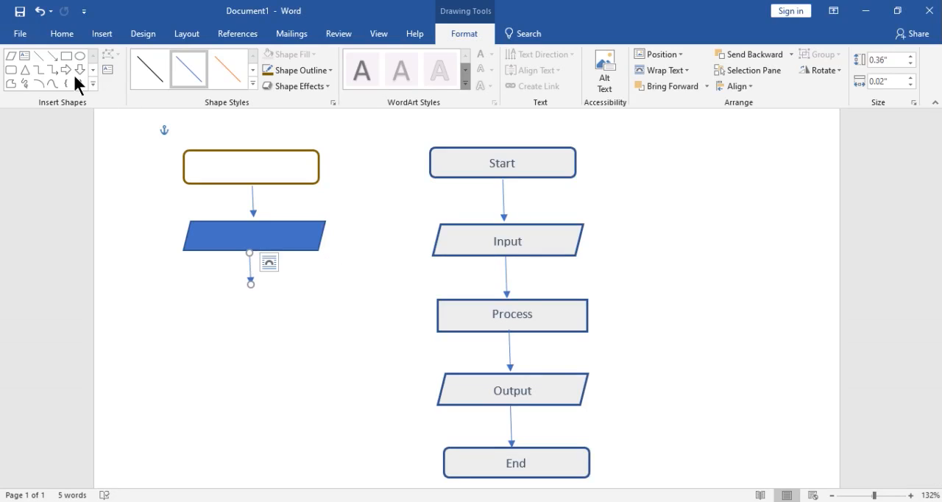
left_click(66, 54)
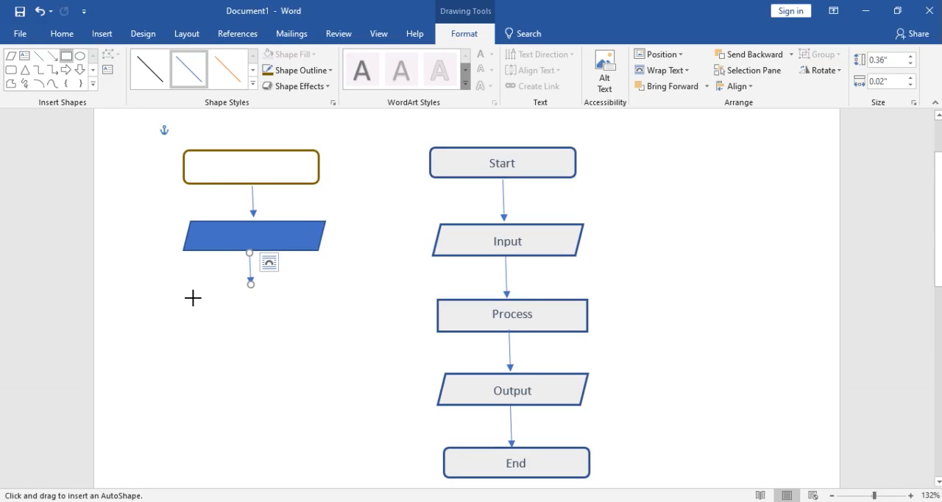
left_click_drag(181, 301, 315, 329)
Place a copy of the arrow under the rectangle and a copy of the parallelogram beneath that arrow
left_click(247, 268)
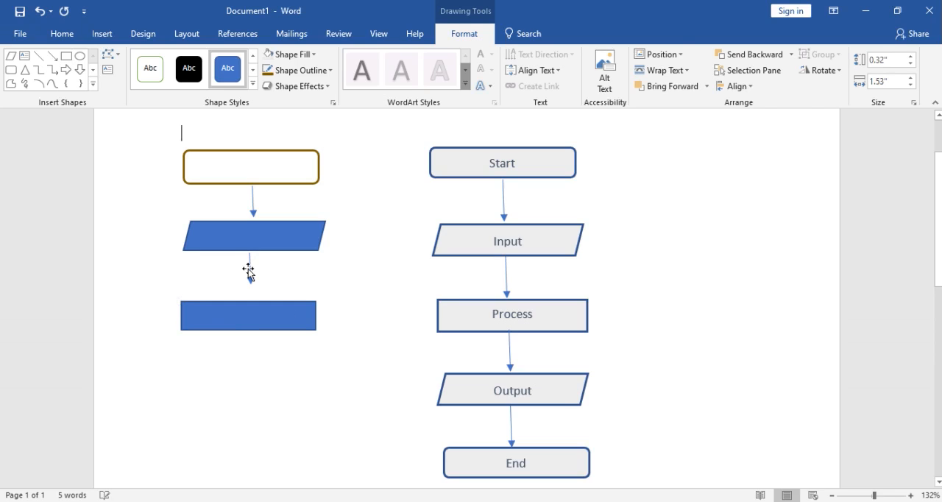
key("ctrl+v")
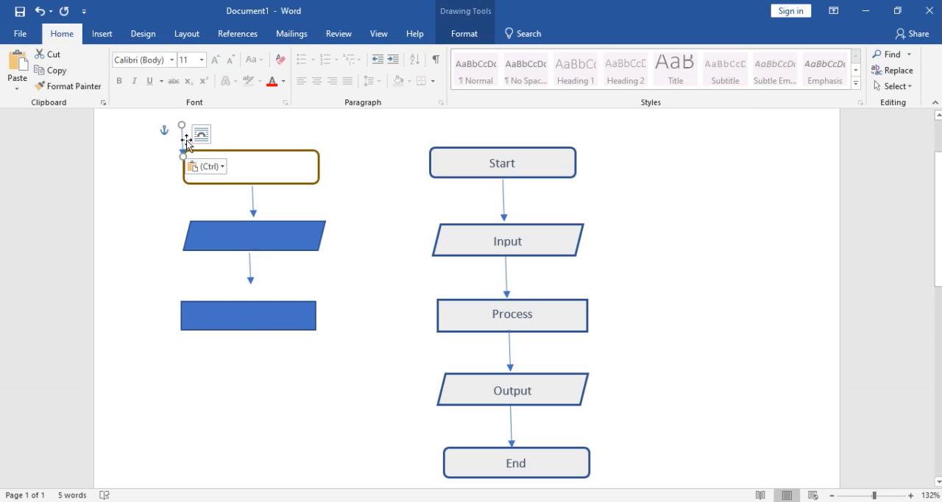
left_click_drag(184, 144, 245, 359)
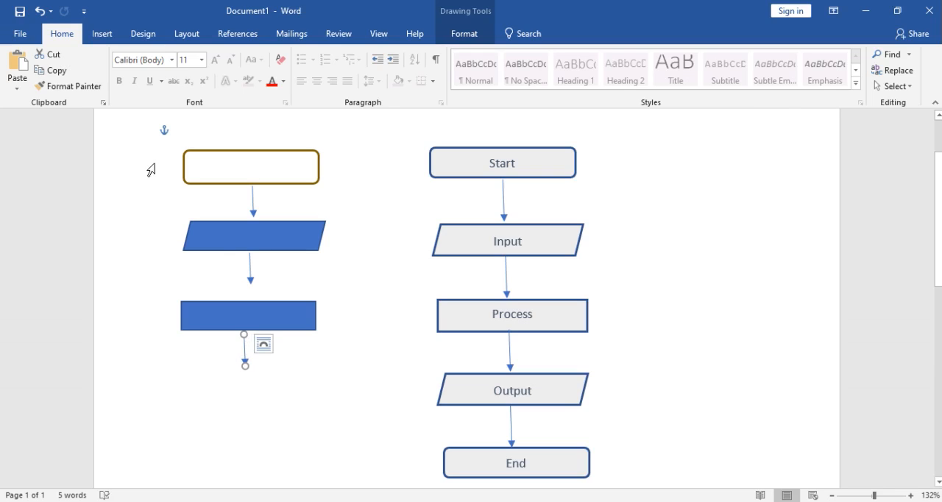
left_click(221, 236)
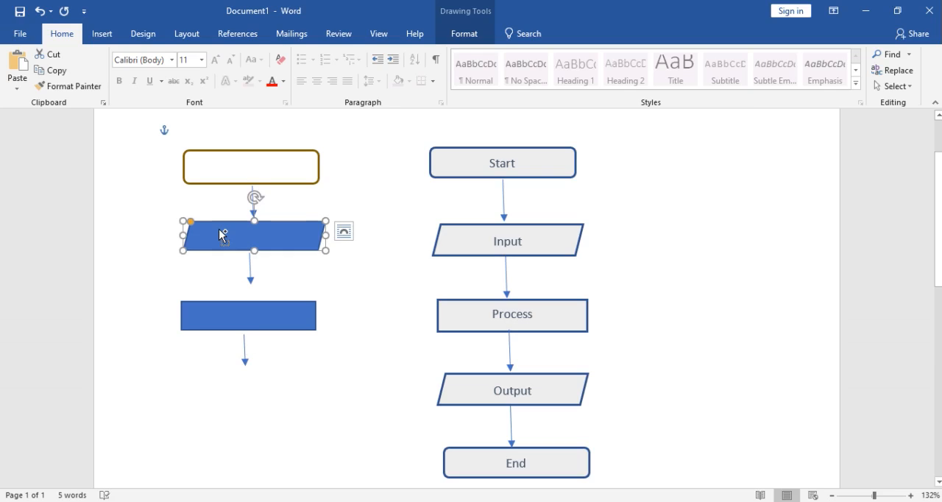
left_click_drag(221, 235, 214, 382)
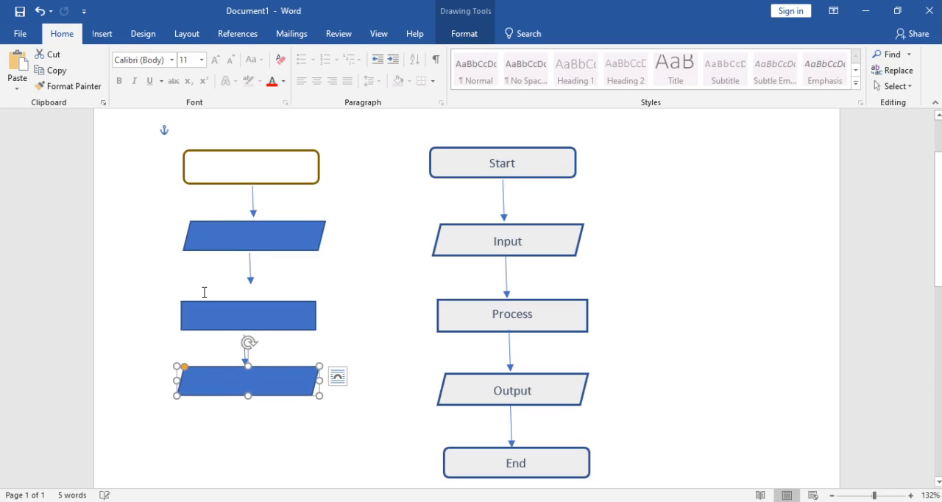
Duplicate the arrow between the upper parallelogram and the rectangle and place the copy under the lower parallelogram
left_click(250, 277)
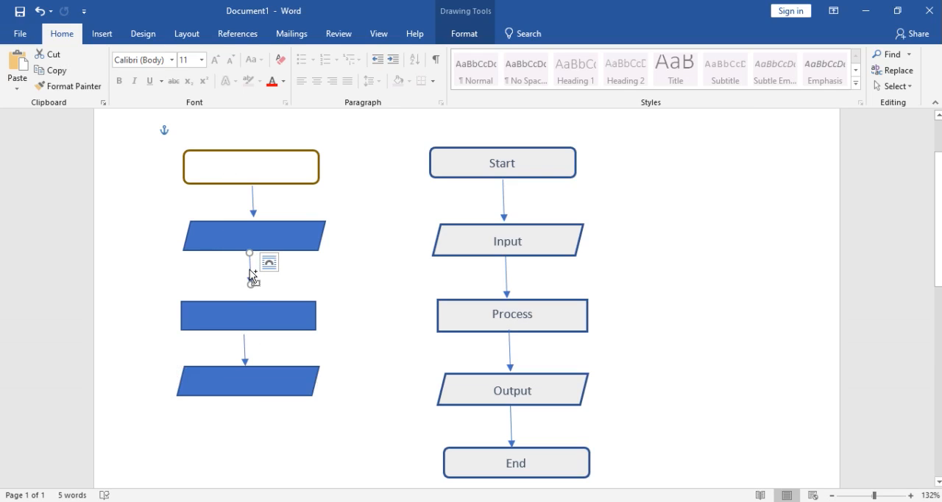
key("ctrl+c")
key("ctrl+v")
left_click_drag(264, 274, 245, 400)
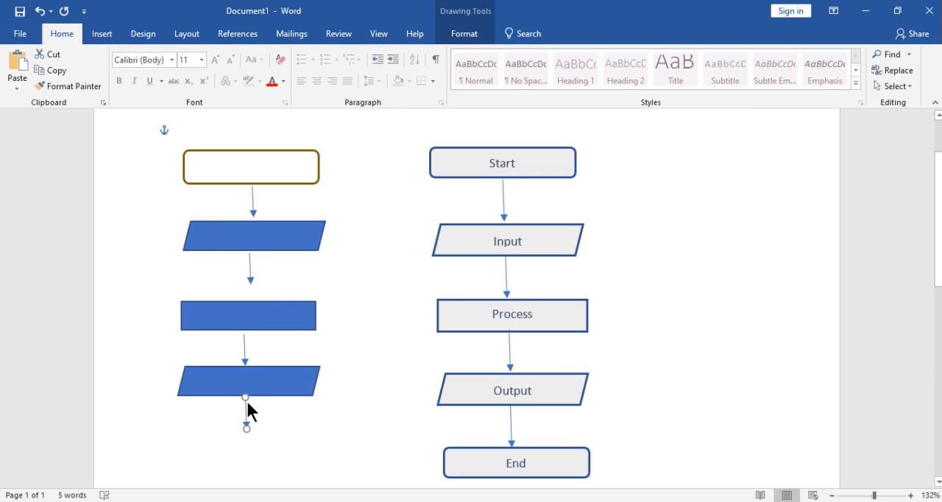
Duplicate the gold-outlined rounded rectangle and place the copy under the lowest arrow as the flowchart's final shape
left_click(233, 153)
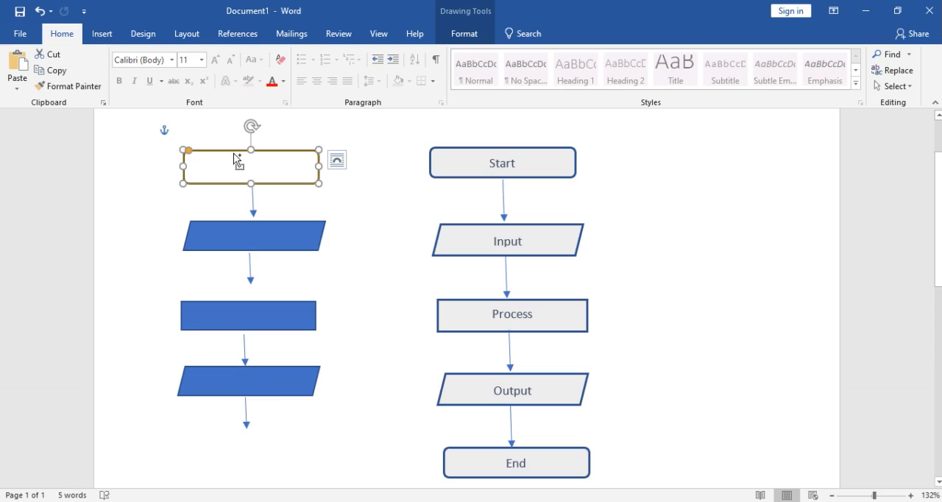
key("ctrl+c")
key("ctrl+v")
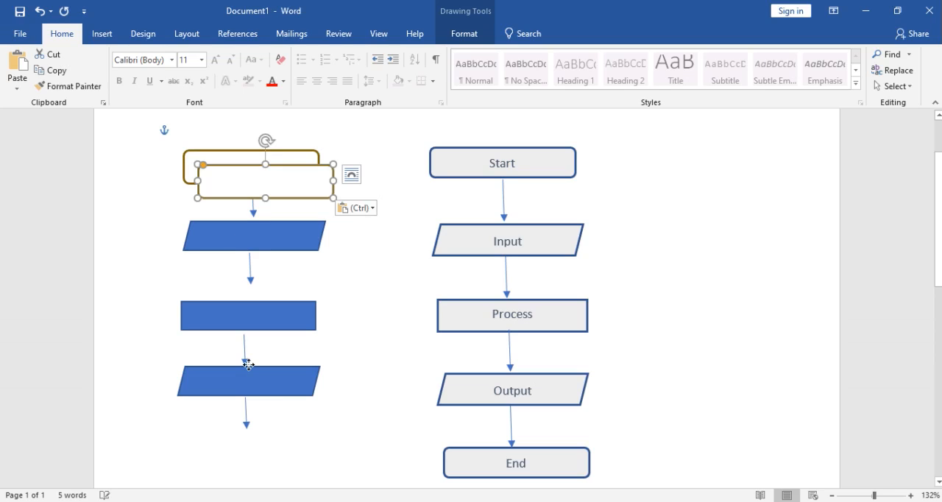
left_click_drag(248, 364, 248, 444)
Close the gaps in the new flowchart by moving the rectangle, lower parallelogram, two lower arrows and final rounded rectangle upward
key("ctrl+a")
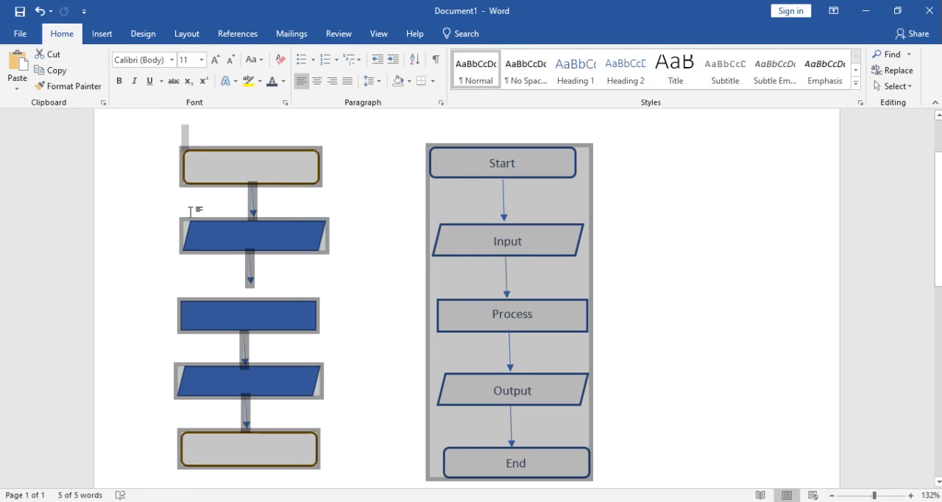
left_click(250, 329)
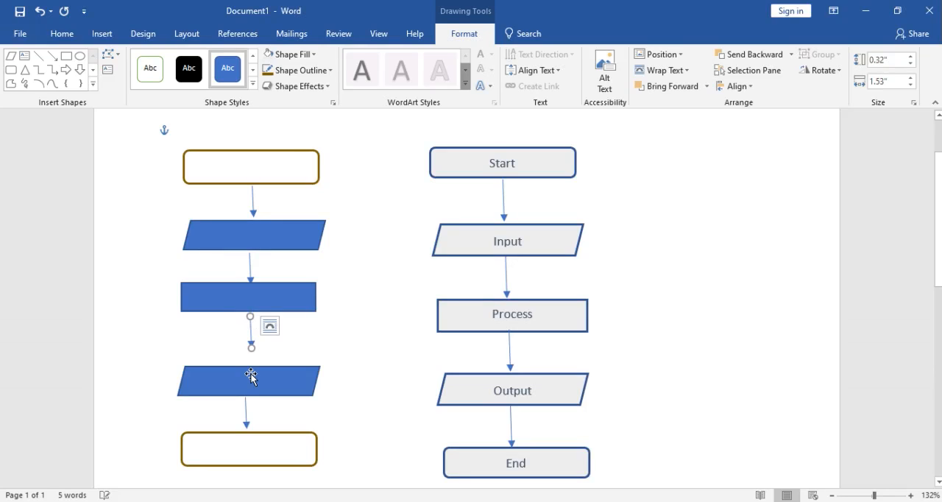
left_click_drag(252, 374, 251, 353)
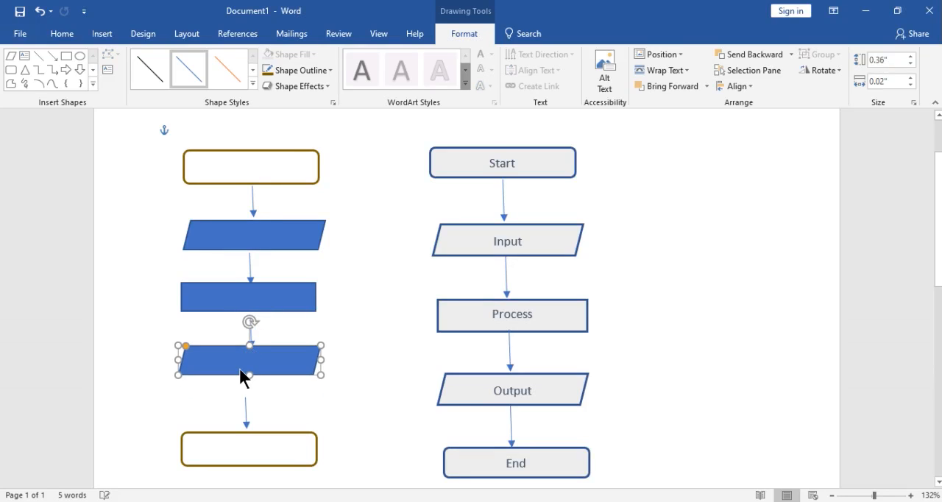
left_click_drag(246, 404, 250, 390)
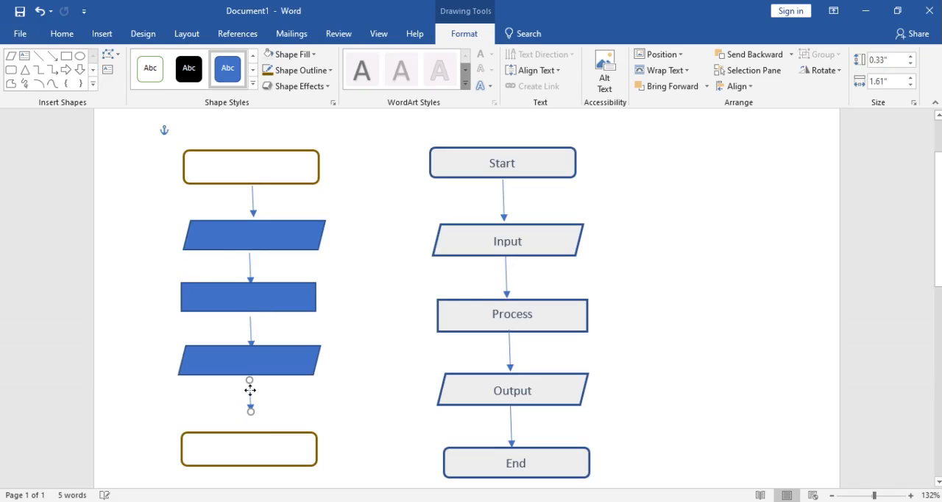
left_click_drag(240, 442, 243, 414)
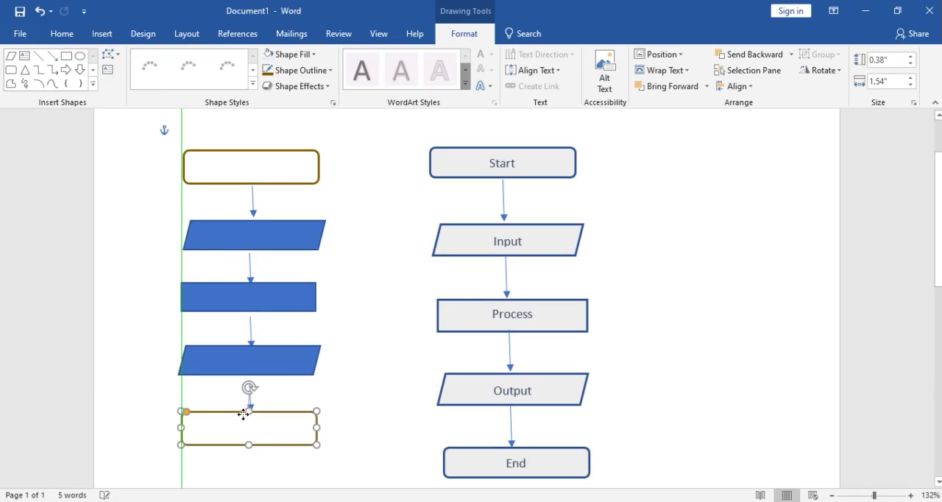
Copy the gold-outlined top rounded rectangle's formatting onto both blue parallelograms and the blue rectangle in the new flowchart
left_click(267, 181)
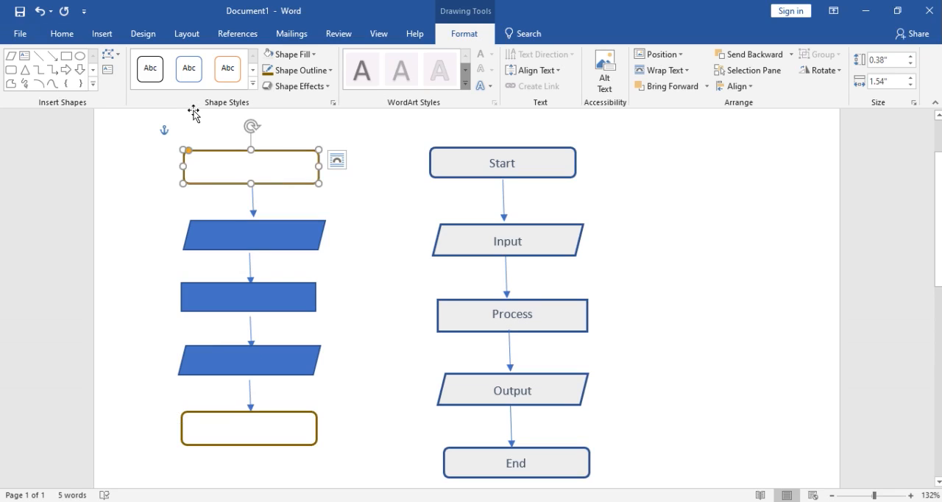
left_click(60, 33)
left_click(68, 86)
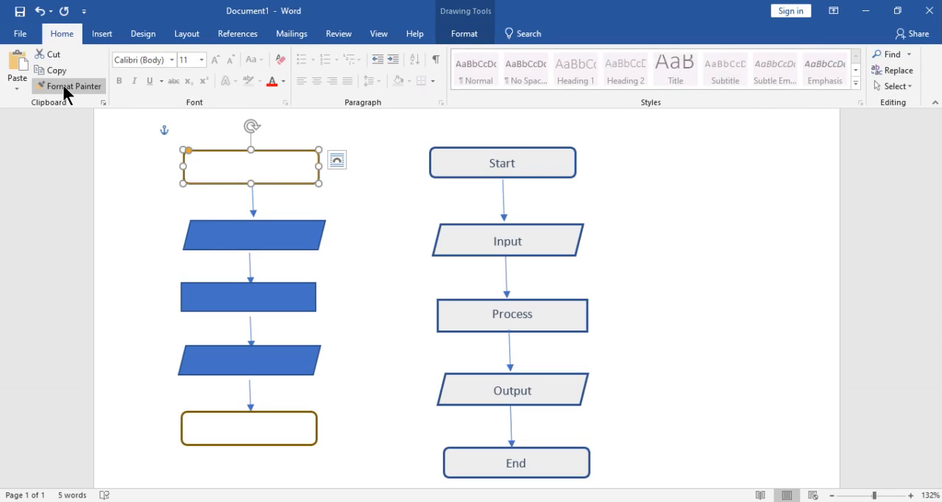
left_click(64, 87)
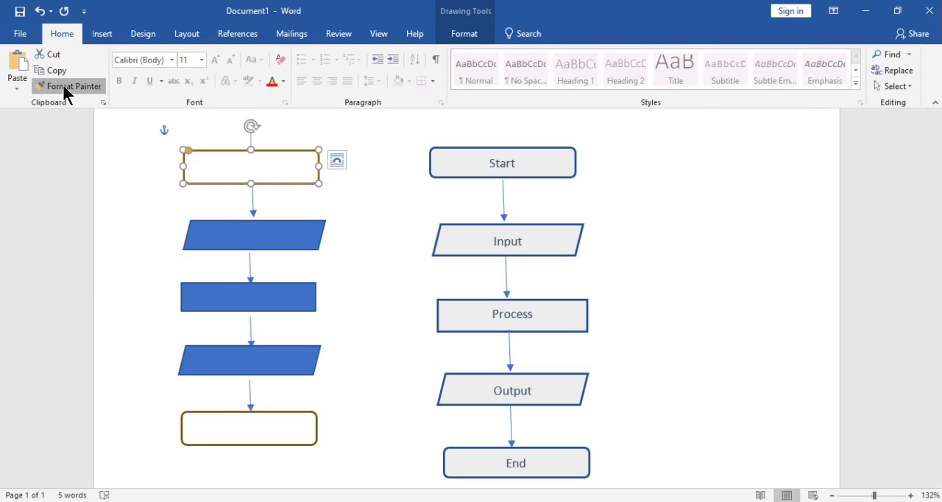
left_click(227, 237)
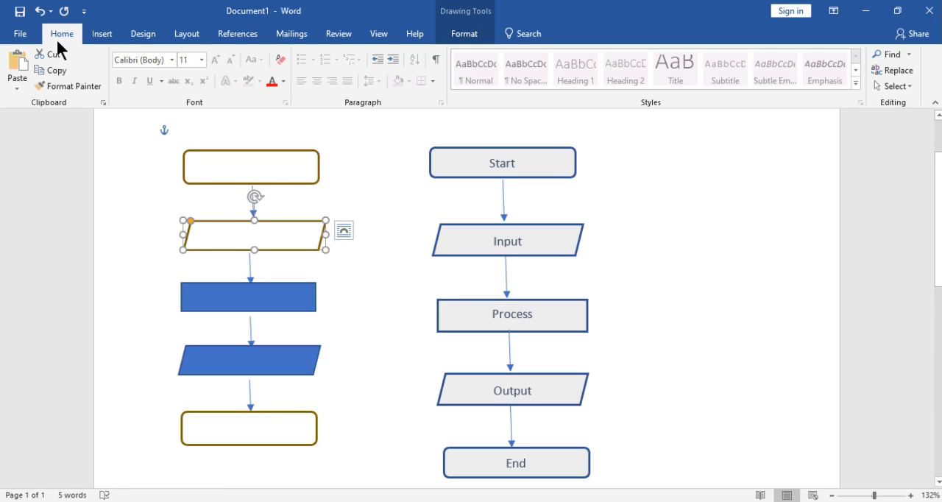
left_click(46, 86)
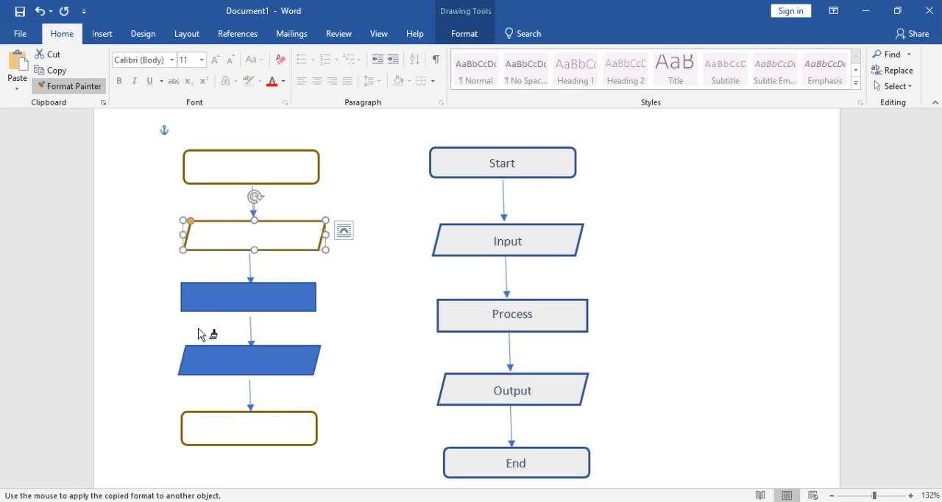
left_click(215, 294)
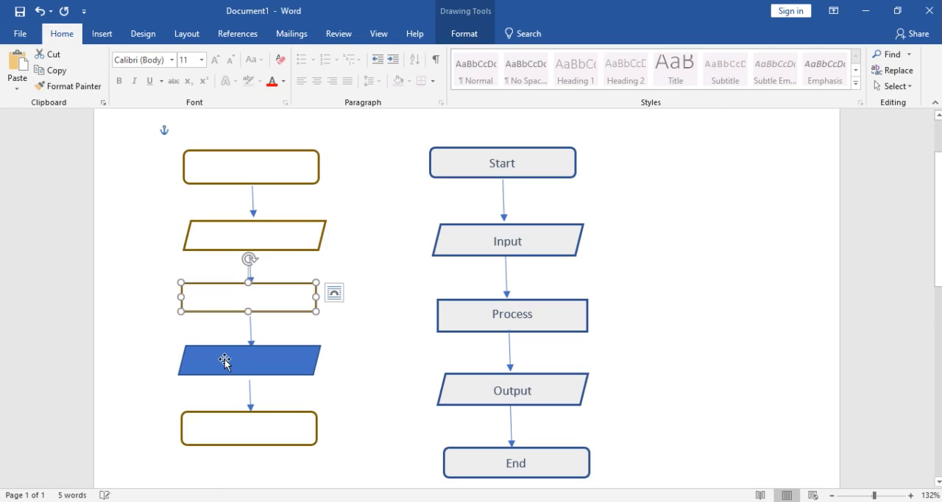
left_click(224, 361)
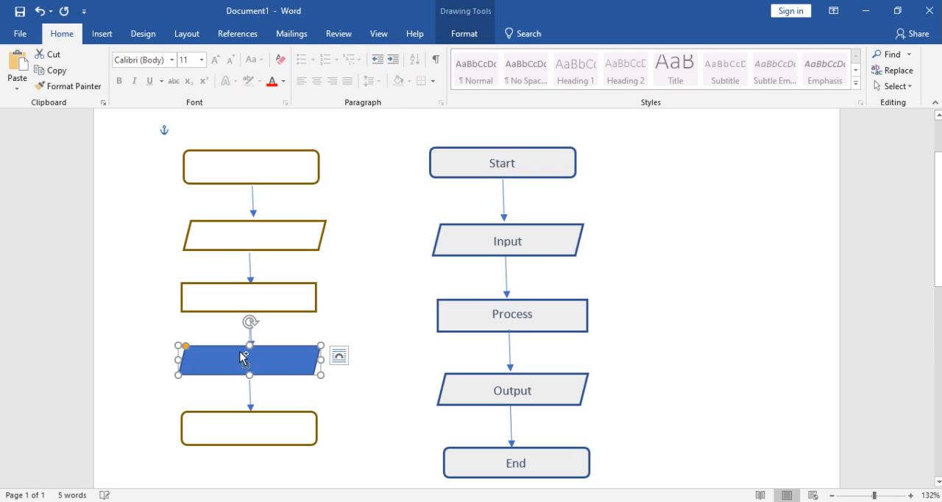
left_click(243, 358)
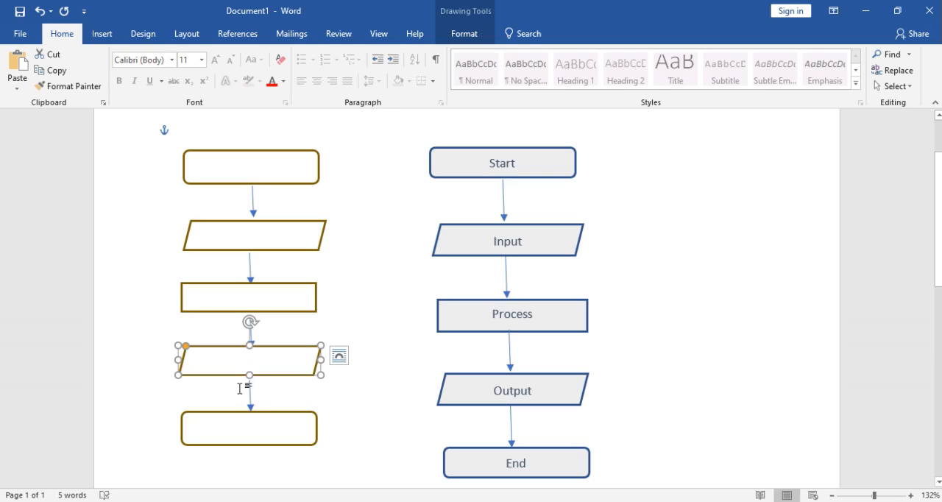
Apply the copied gold outline formatting to the four connecting arrows of the new flowchart
left_click(253, 207)
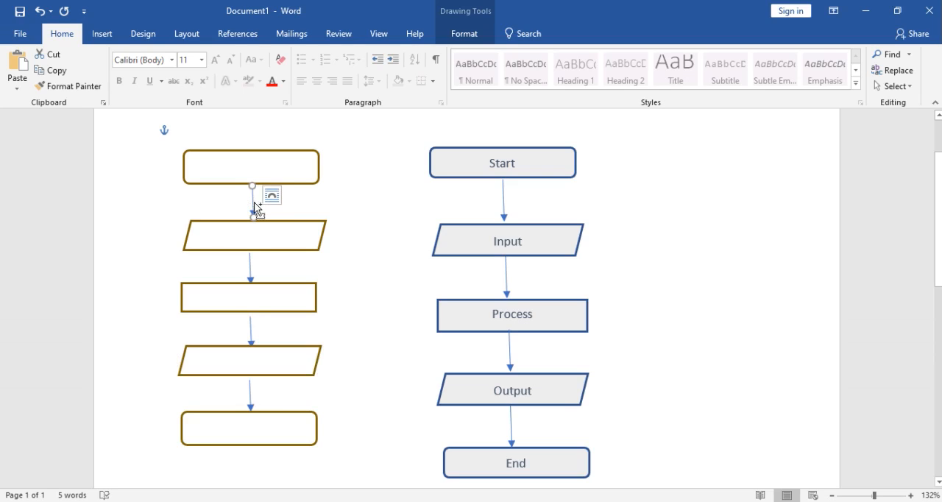
key("ctrl+shift+v")
left_click(249, 273)
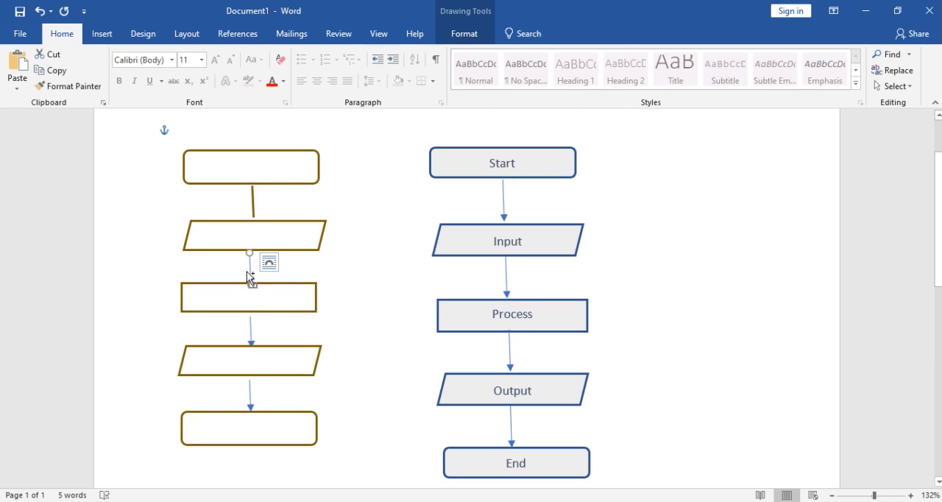
key("ctrl+shift+v")
left_click(249, 336)
key("ctrl+shift+v")
left_click(249, 395)
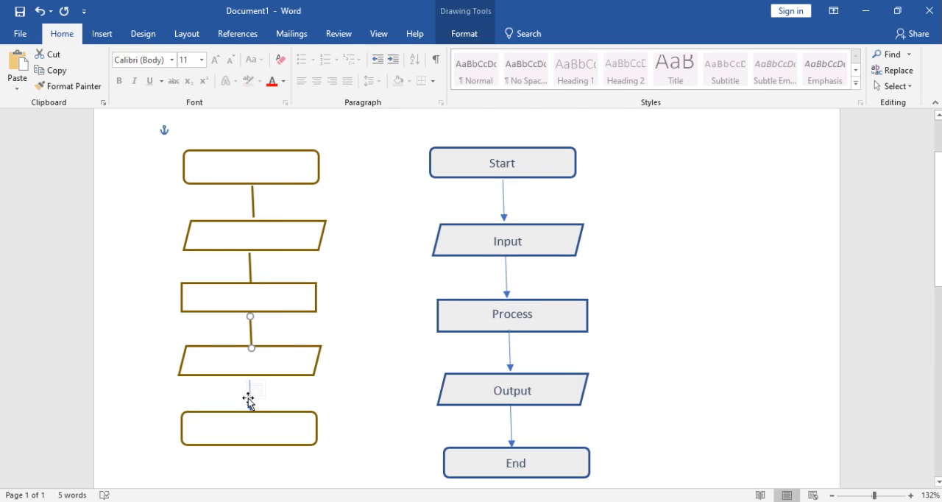
key("ctrl+shift+v")
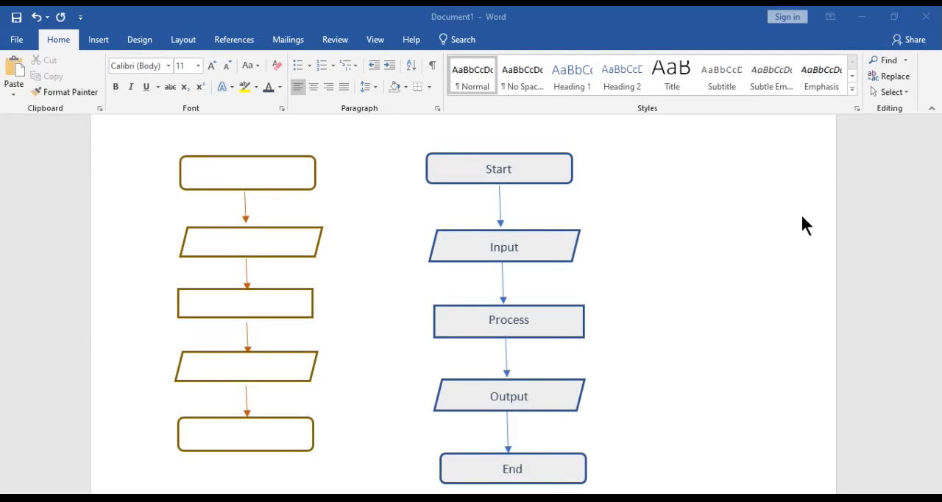
left_click(292, 188)
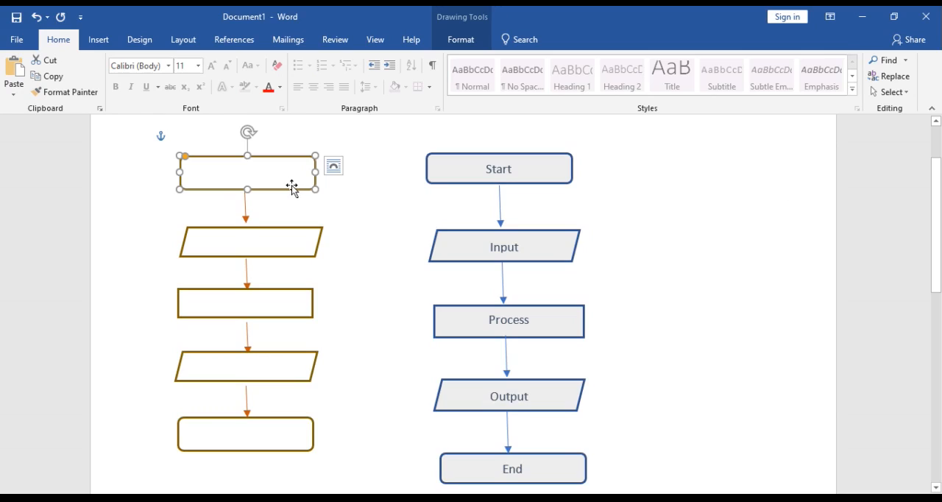
left_click(281, 228, "shift")
left_click(294, 317, "shift")
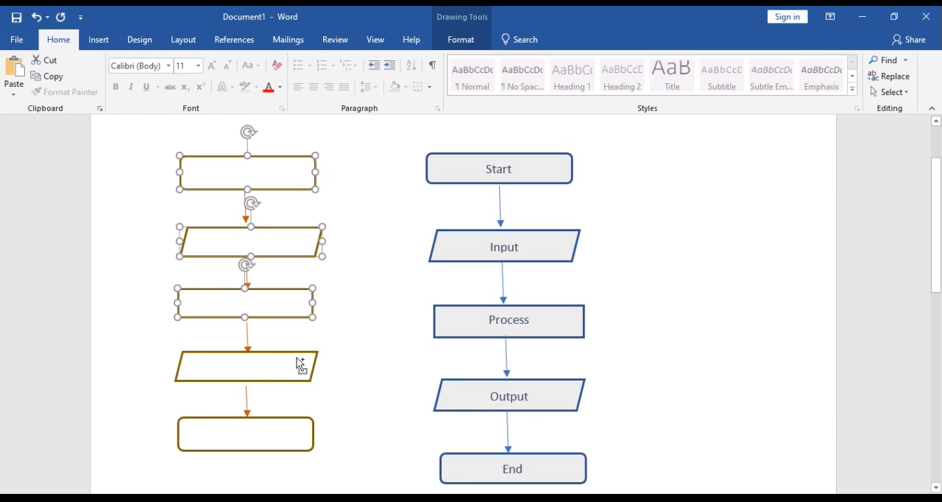
right_click(293, 351)
left_click(293, 351, "shift")
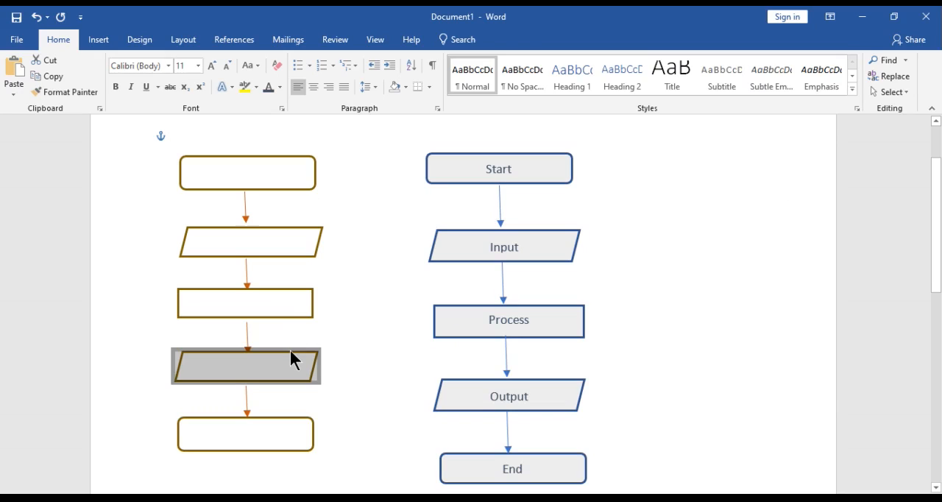
left_click(281, 318, "shift")
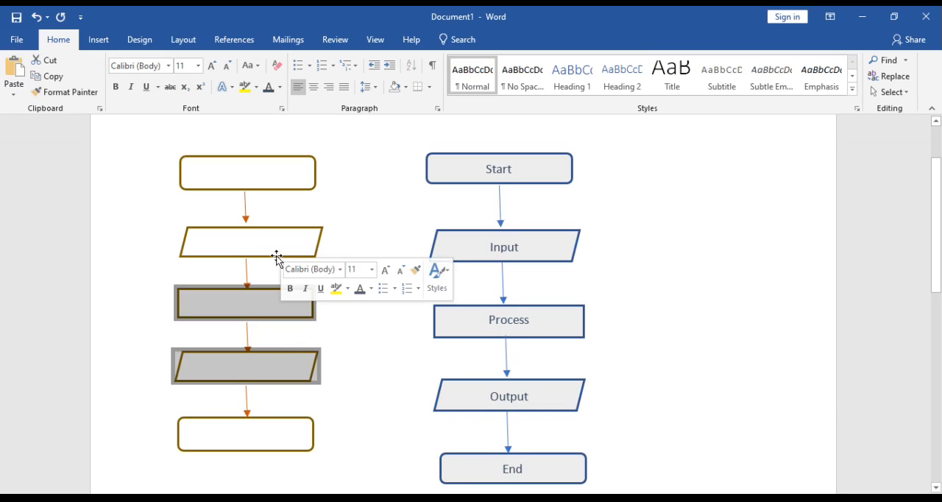
left_click(276, 256)
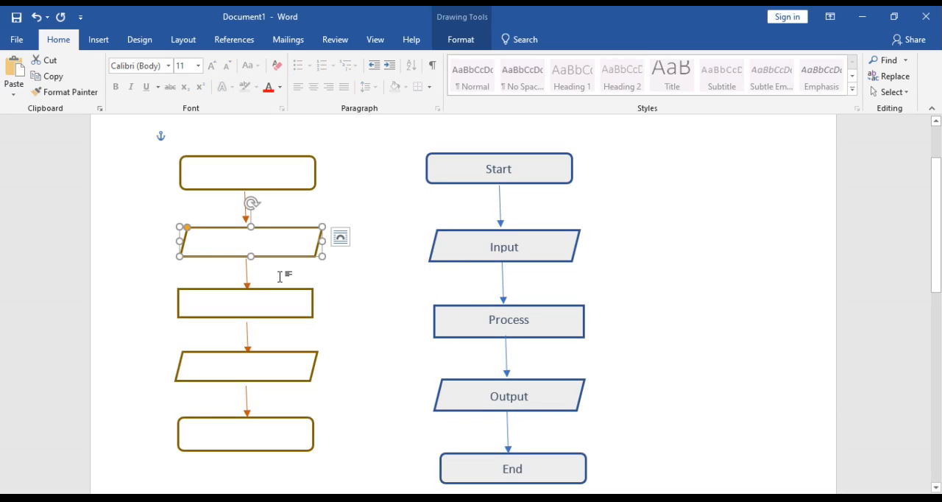
left_click(279, 276)
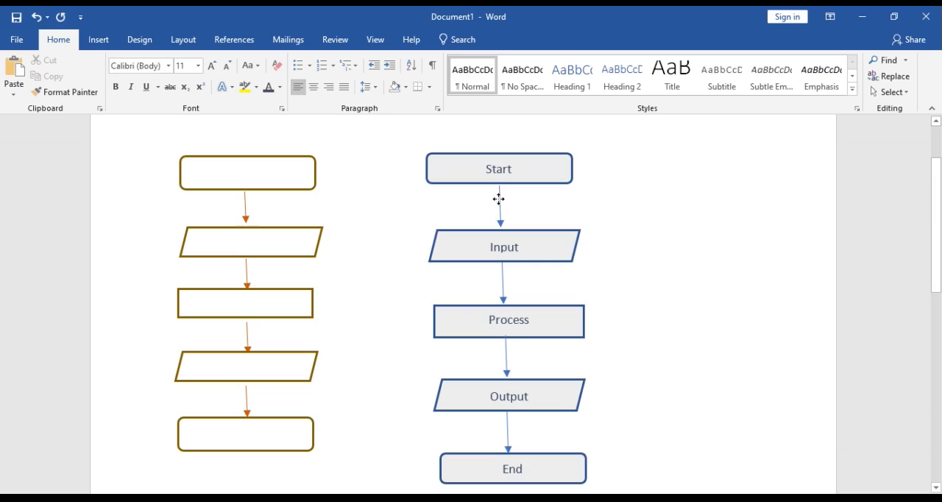
Move the labelled example flowchart further right, away from the new flowchart
left_click_drag(498, 199, 644, 197)
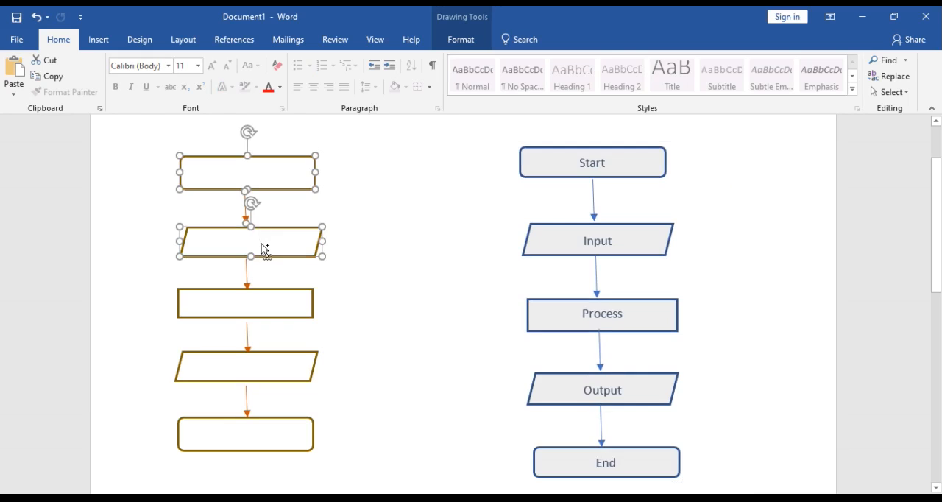
Group all shapes and arrows of the new gold-outlined flowchart and move the group slightly to the right
left_click(264, 302, "shift")
left_click(266, 366, "shift")
left_click(269, 419, "shift")
right_click(269, 418)
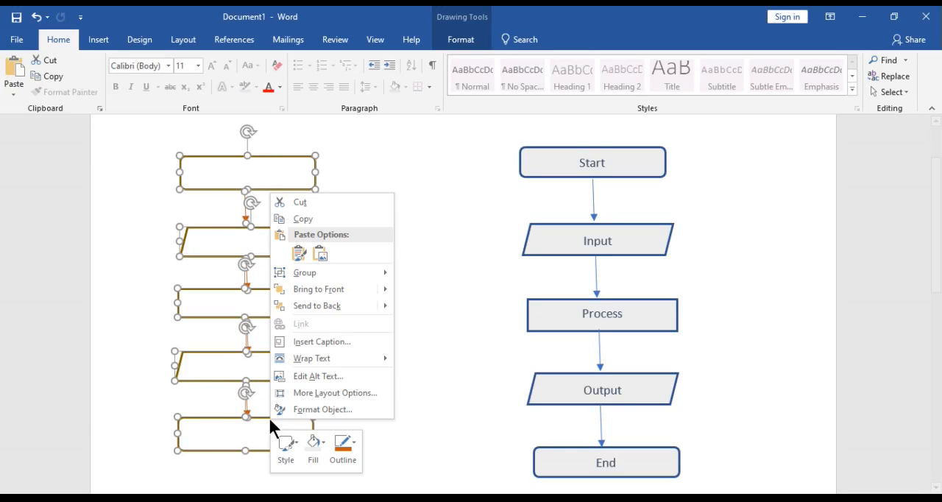
mouse_move(338, 272)
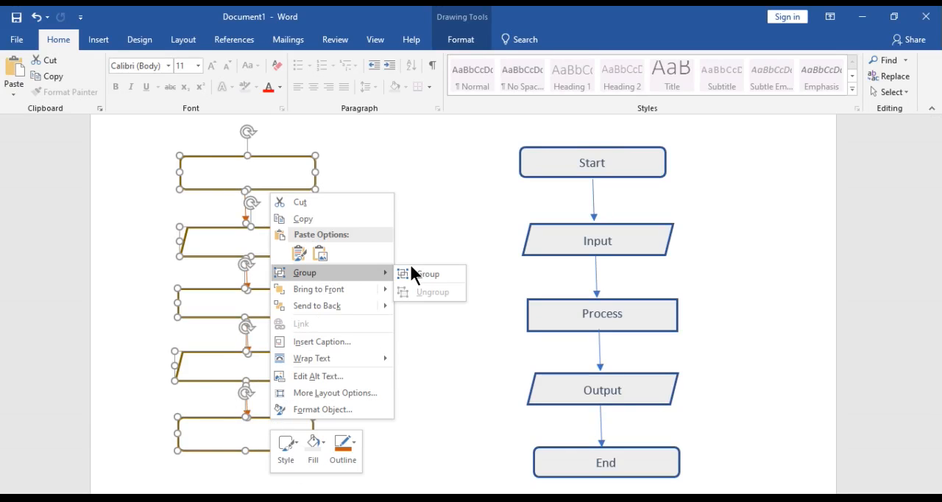
left_click(418, 273)
left_click(305, 274)
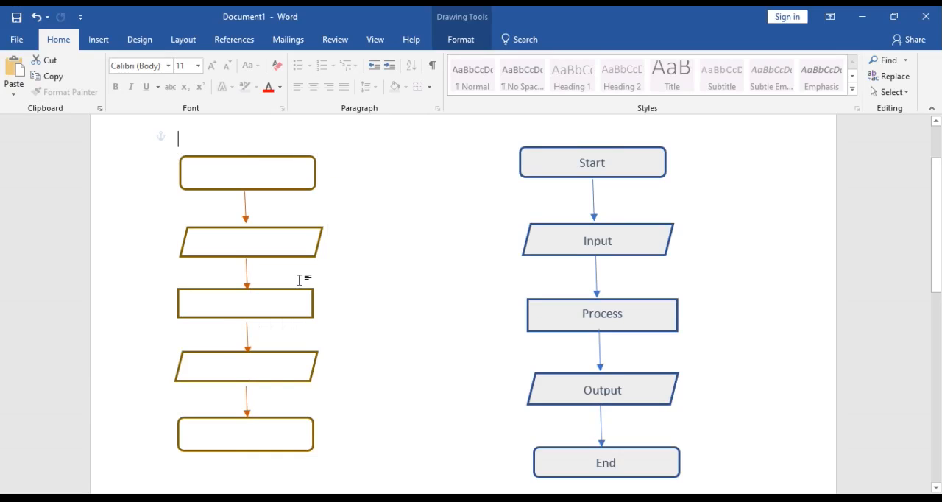
mouse_move(260, 253)
left_mouse_down()
mouse_move(363, 258)
mouse_move(317, 256)
left_mouse_up()
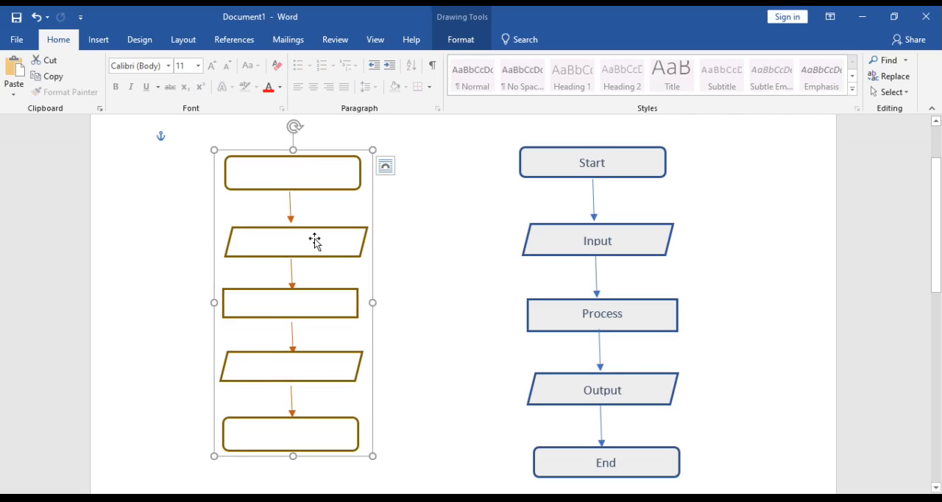
left_click(425, 190)
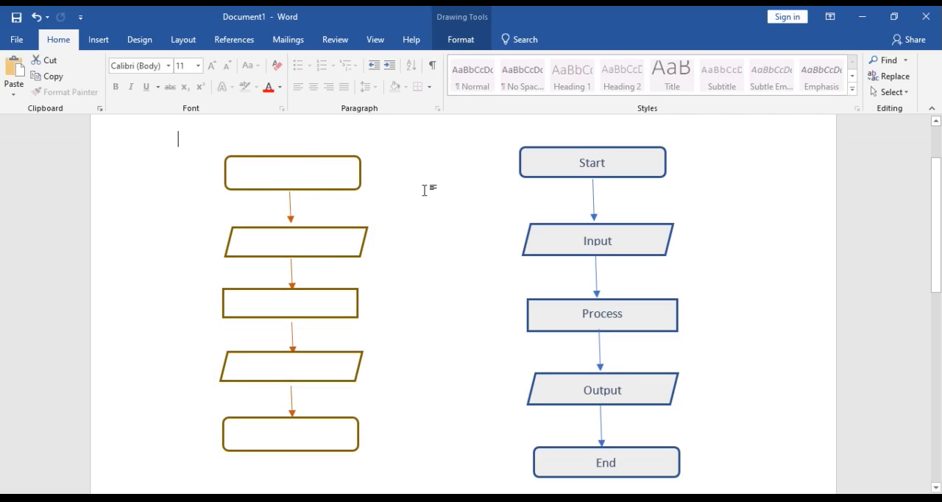
Add the text "Start" to the top rounded rectangle of the new flowchart and apply the dark blue-grey font colour
left_click(312, 188)
left_click(276, 189)
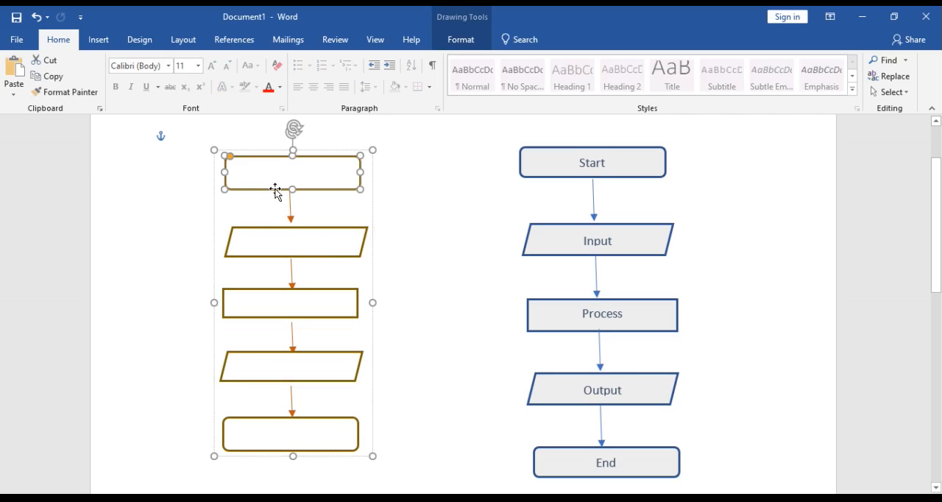
right_click(276, 174)
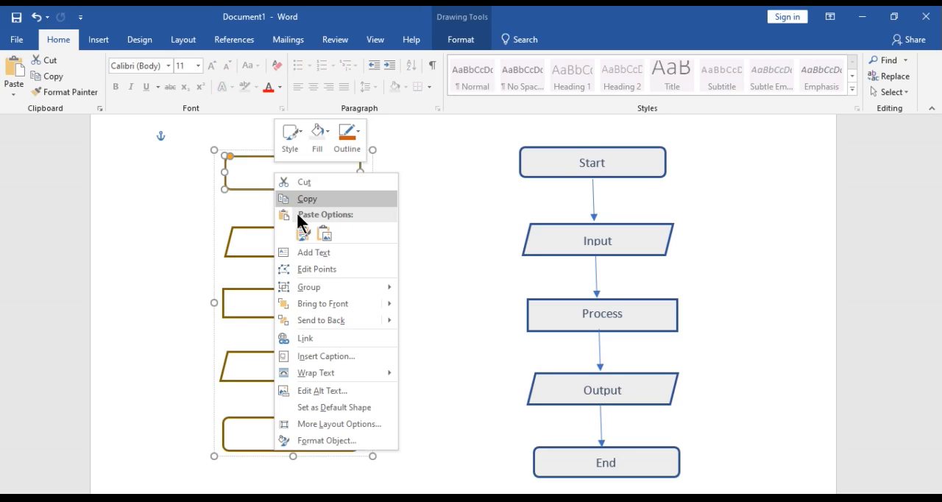
left_click(316, 252)
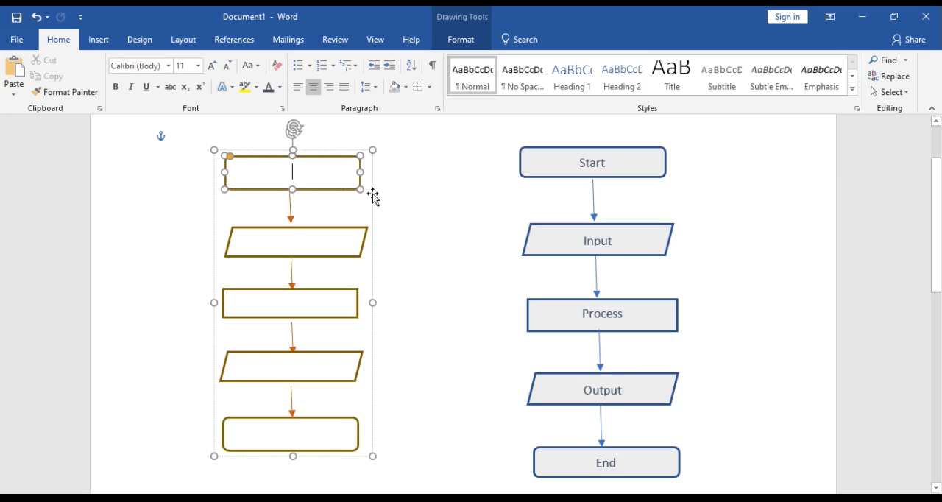
type("Start")
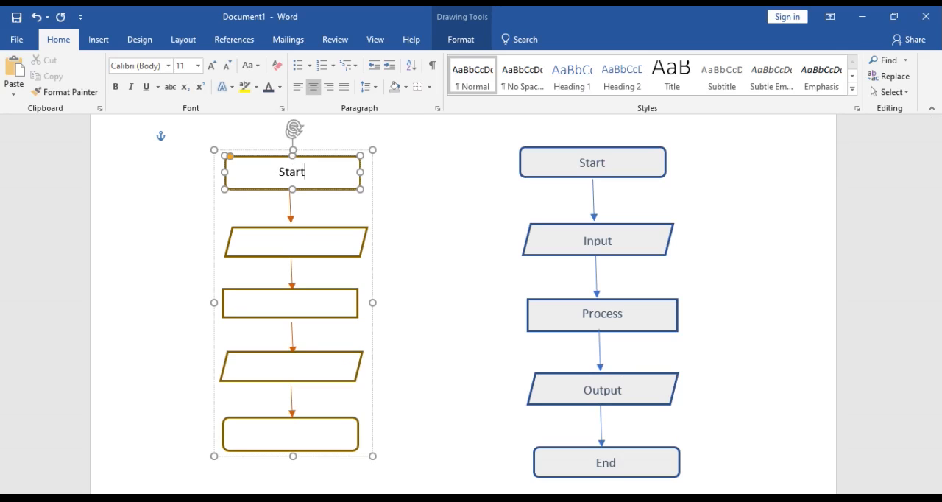
left_click_drag(311, 174, 274, 171)
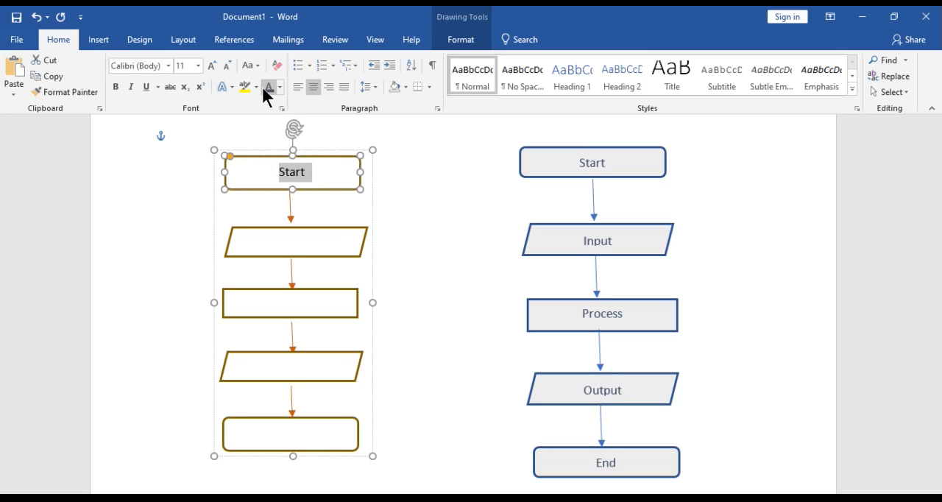
Open the upper parallelogram of the new flowchart for text entry
left_click(292, 241)
right_click(290, 238)
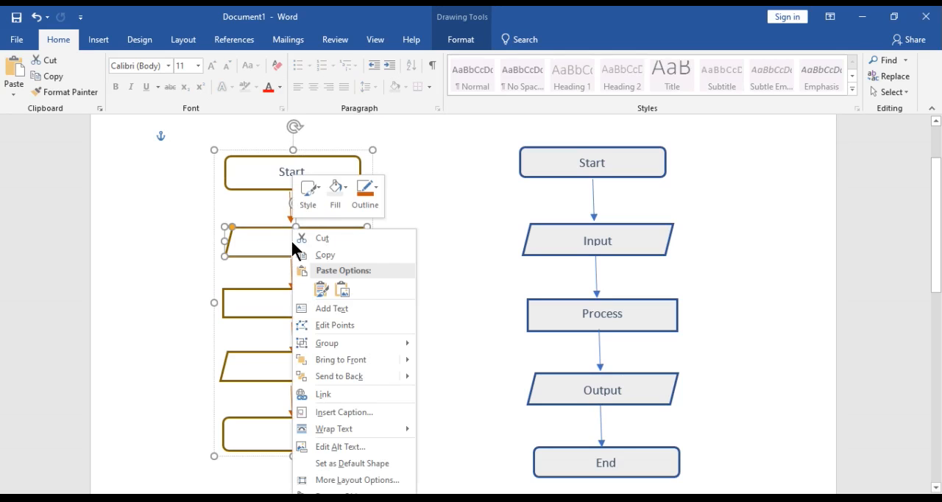
left_click(339, 309)
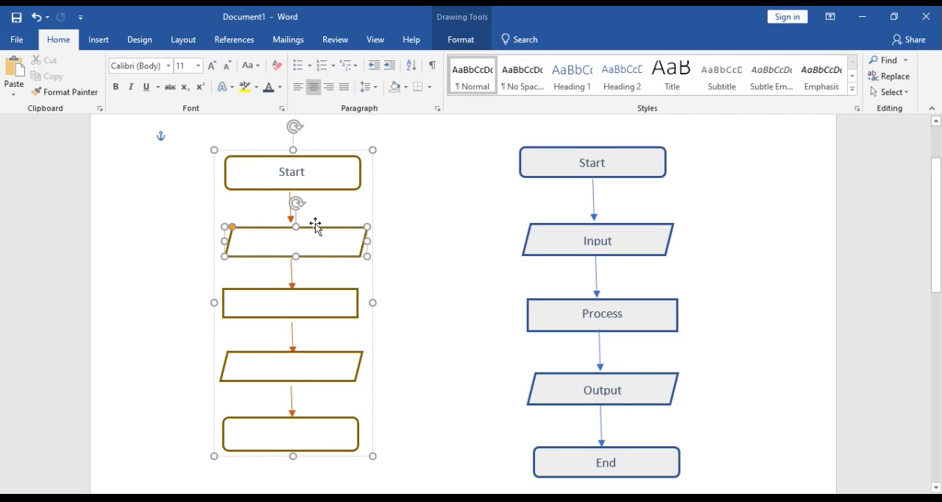